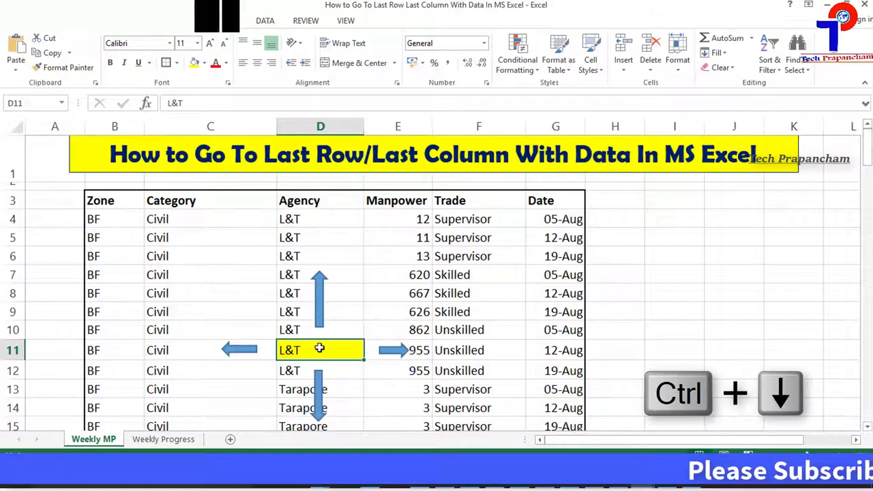
Step: From L&T cell D11, try Ctrl+arrow jumps to the column's last row, row's last column, Agency header and first column
{"action": "key", "text": "ctrl+Down"}
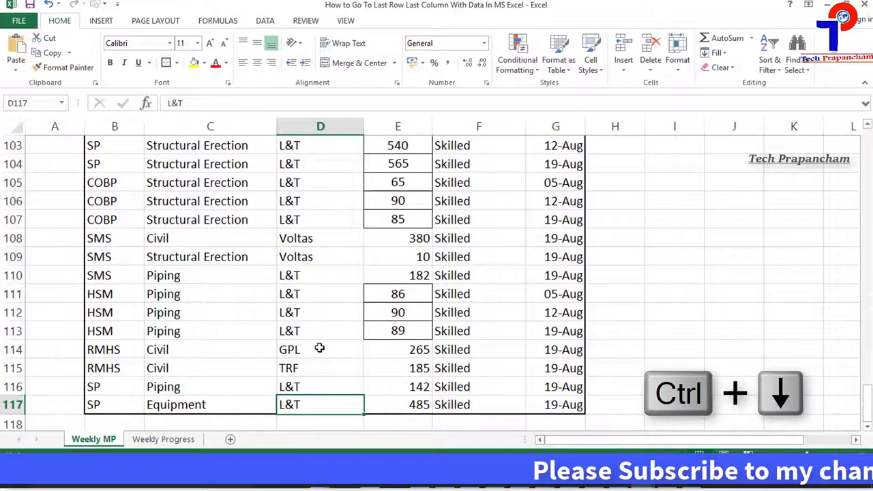
{"action": "key", "text": "Up"}
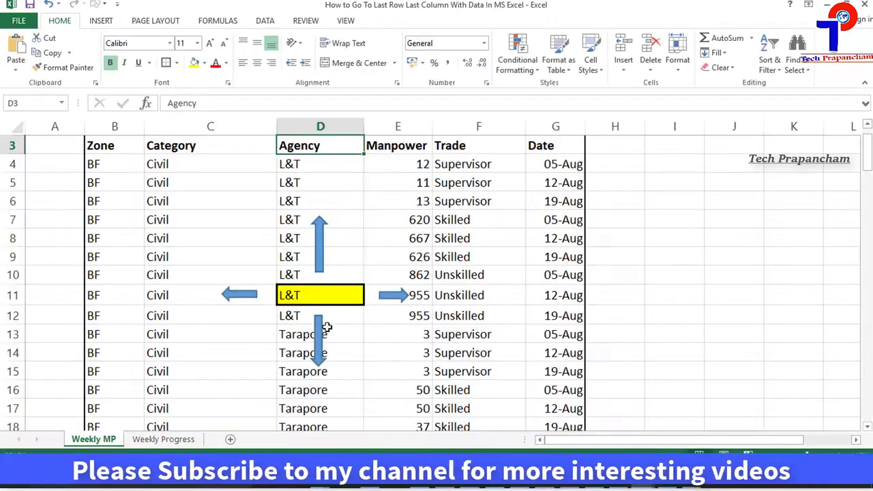
{"action": "key", "text": "ctrl+Right"}
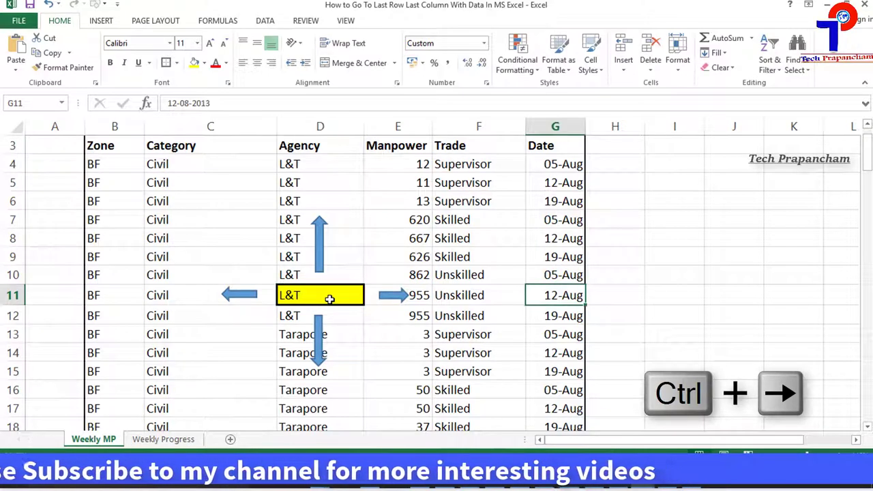
{"action": "left_click", "coordinate": [329, 299]}
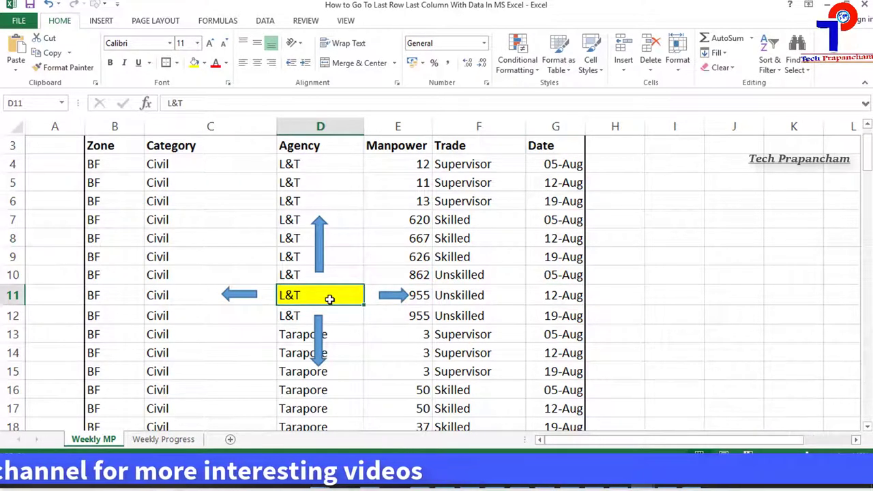
{"action": "key", "text": "ctrl+Up"}
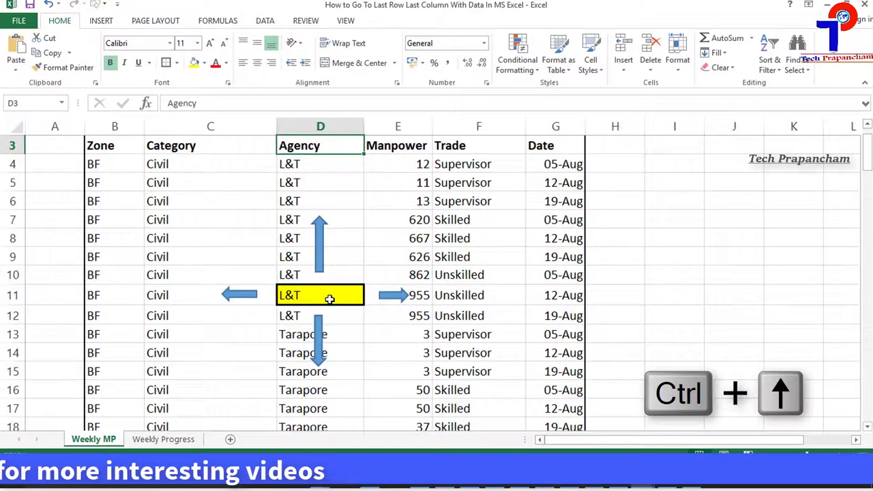
{"action": "left_click", "coordinate": [330, 300]}
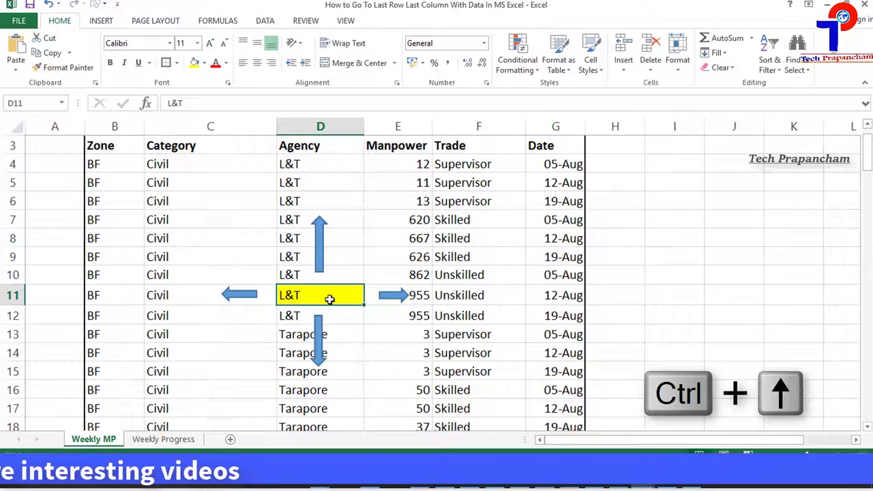
{"action": "key", "text": "ctrl+Left"}
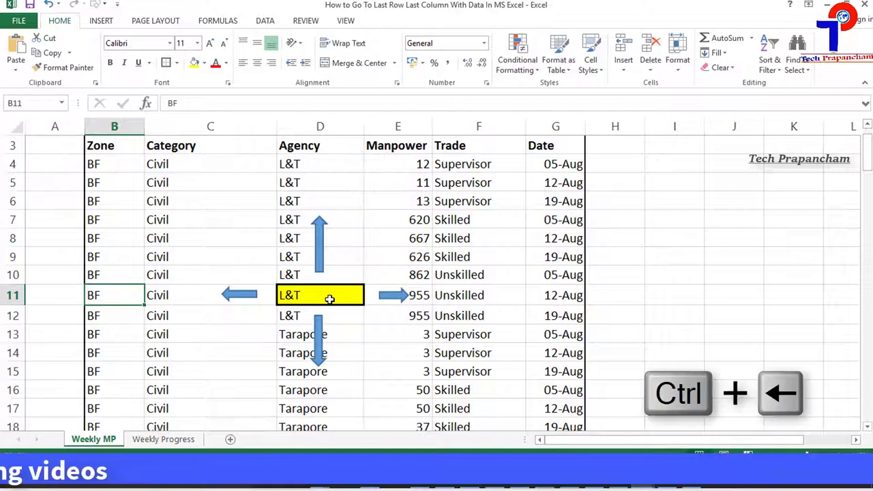
{"action": "left_click", "coordinate": [329, 299]}
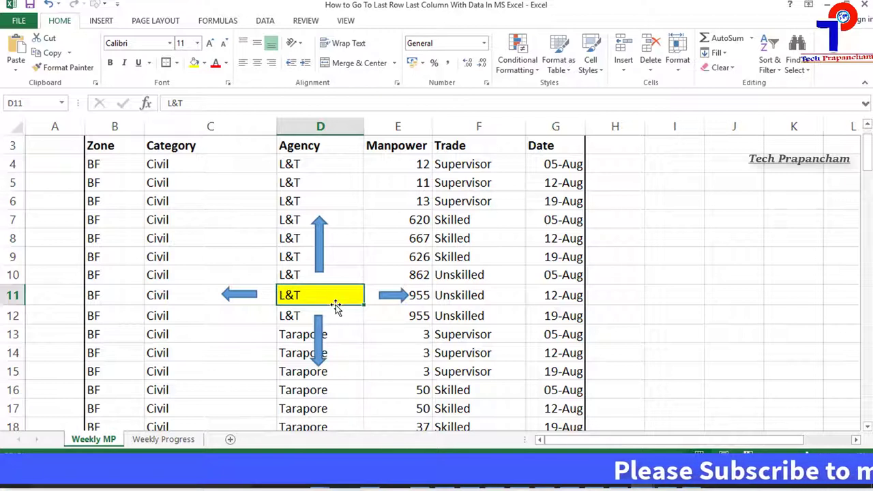
Step: Jump from D11 down to the last data row 117 and select that entire row
{"action": "key", "text": "ctrl+Down"}
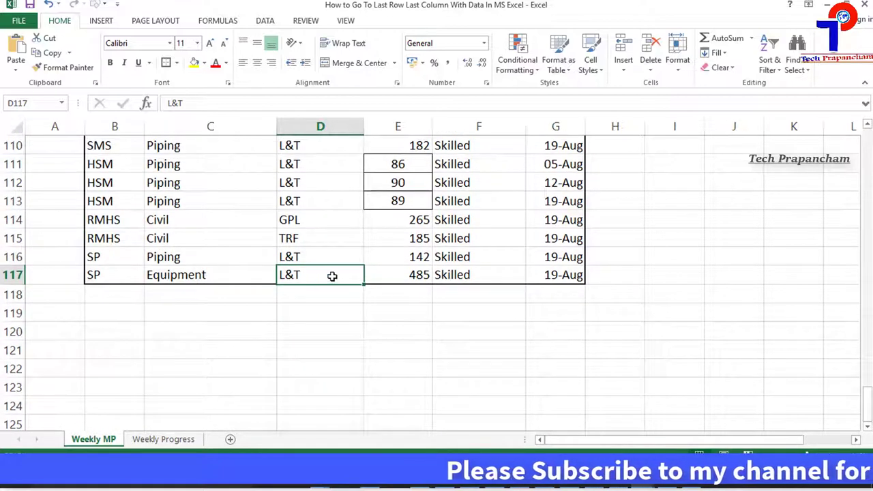
{"action": "left_click", "coordinate": [5, 275]}
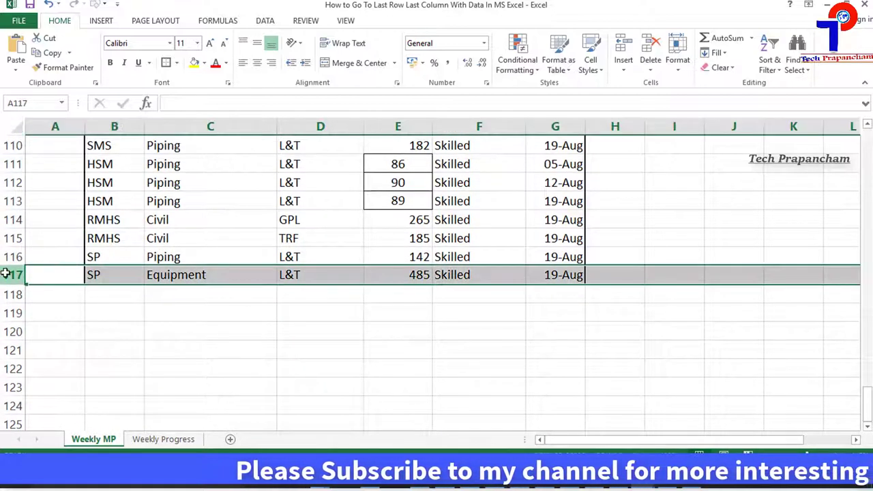
{"action": "left_click", "coordinate": [325, 279]}
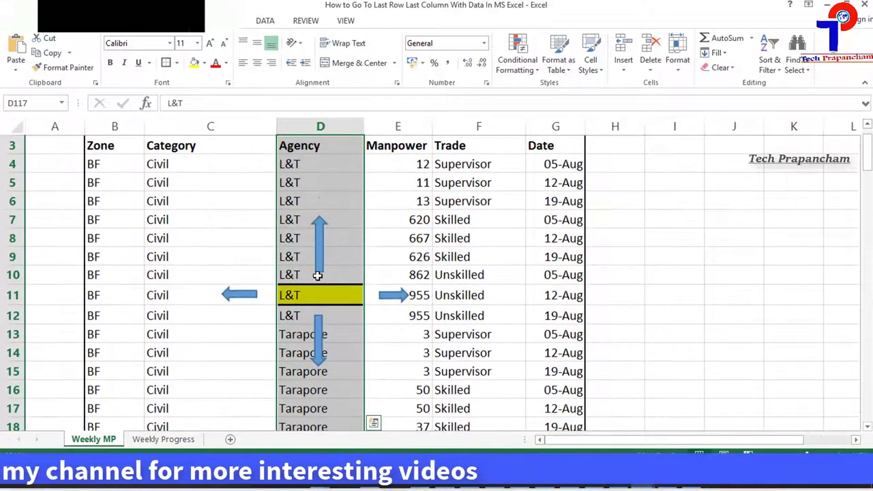
{"action": "left_click", "coordinate": [360, 295]}
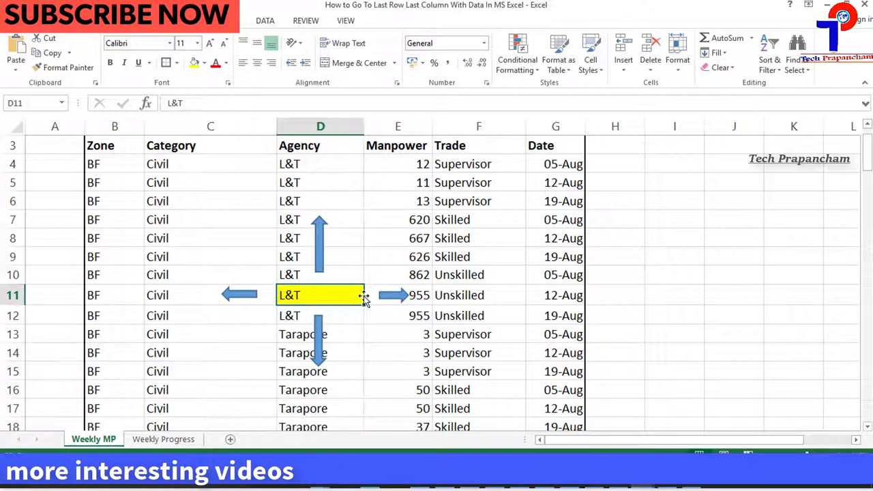
Step: Check row 11's last filled column, then jump via D117 and row 117's leftmost cell up to Zone header B3
{"action": "key", "text": "ctrl+Right"}
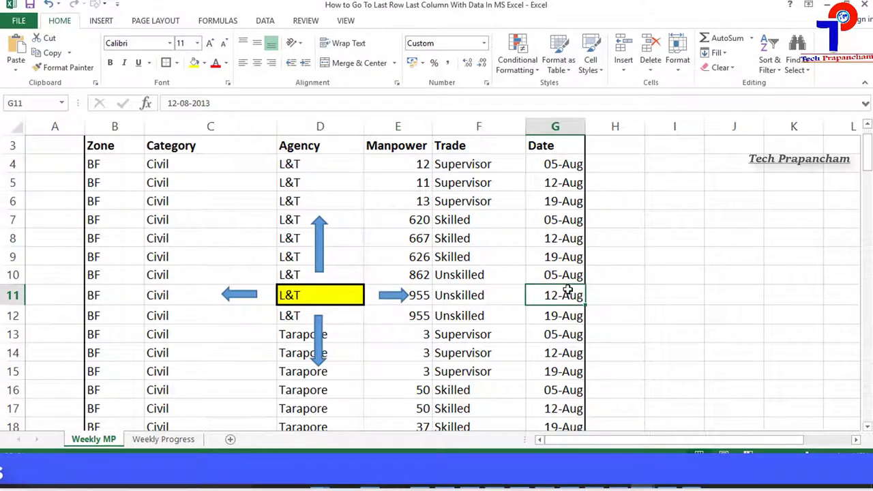
{"action": "left_click", "coordinate": [339, 292]}
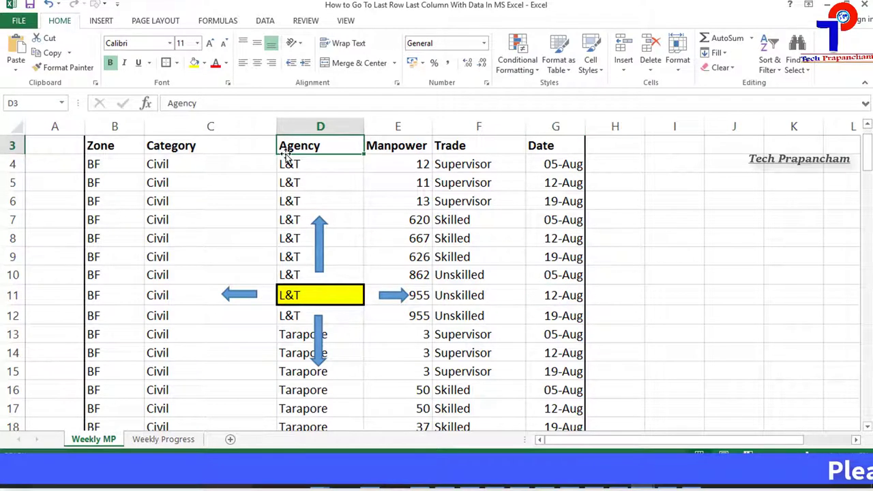
{"action": "key", "text": "ctrl+Down"}
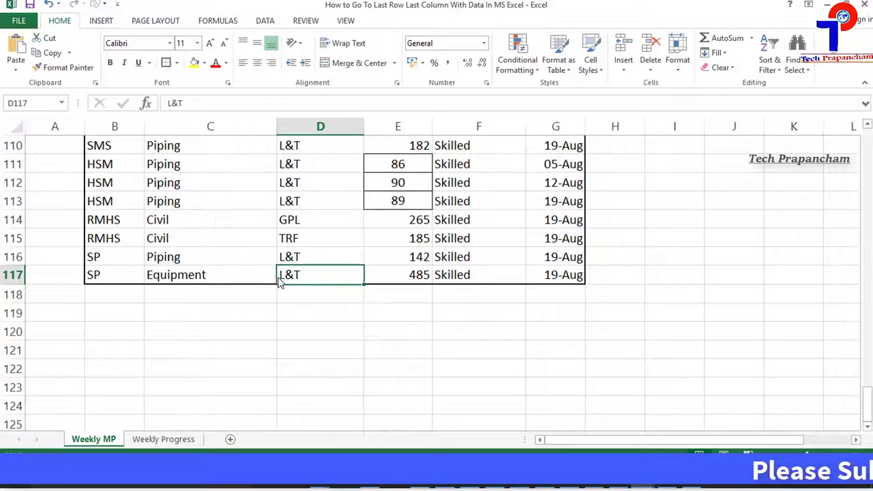
{"action": "key", "text": "ctrl+Left"}
{"action": "key", "text": "ctrl+Up"}
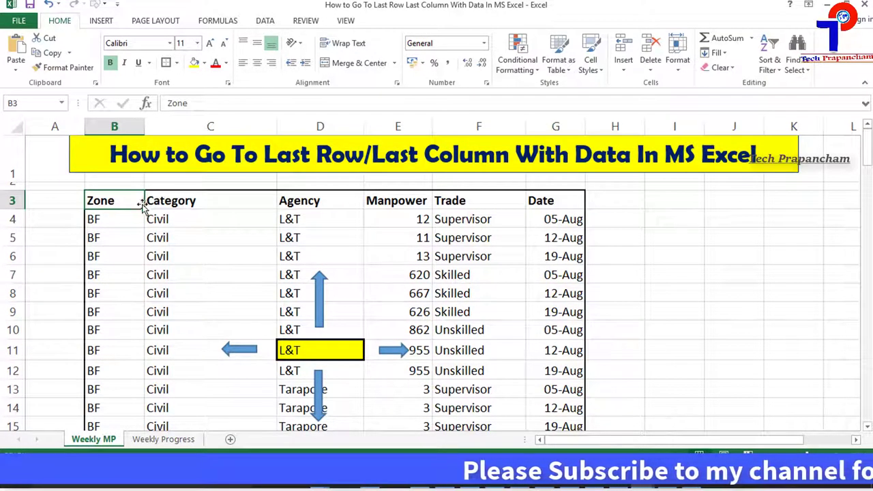
{"action": "key", "text": "ctrl+Right"}
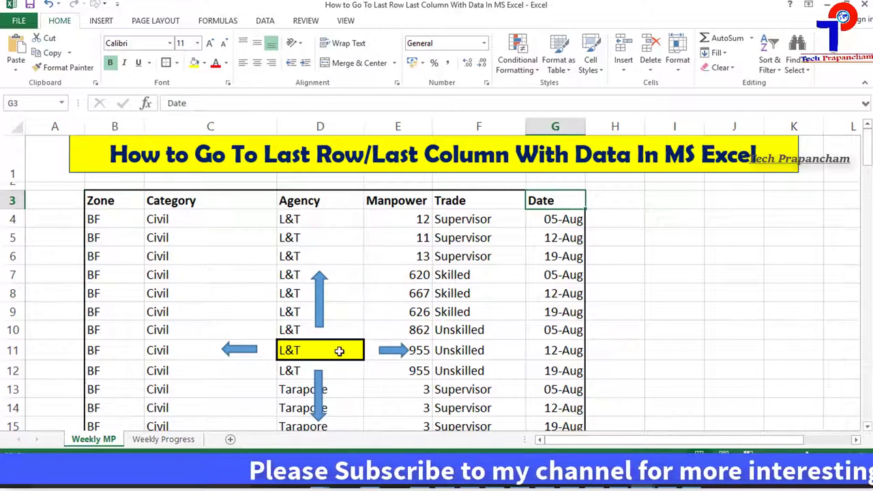
{"action": "left_click", "coordinate": [341, 350]}
{"action": "left_click", "coordinate": [123, 201]}
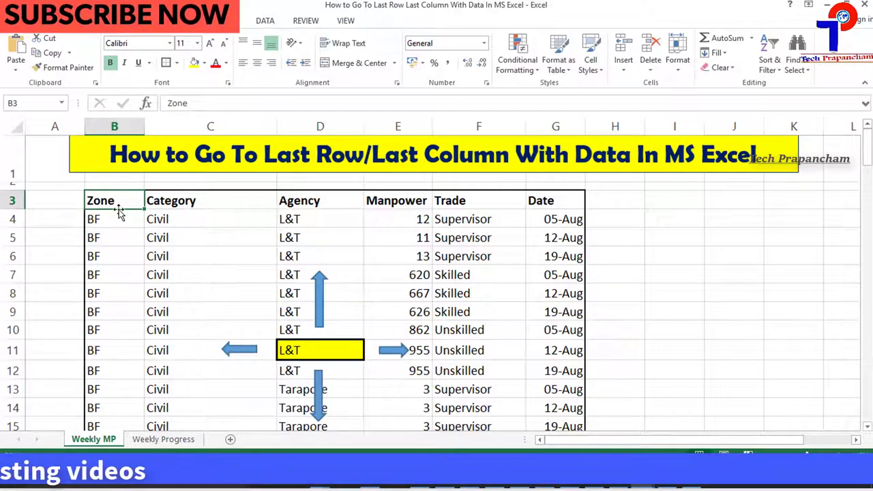
{"action": "key", "text": "ctrl+Down"}
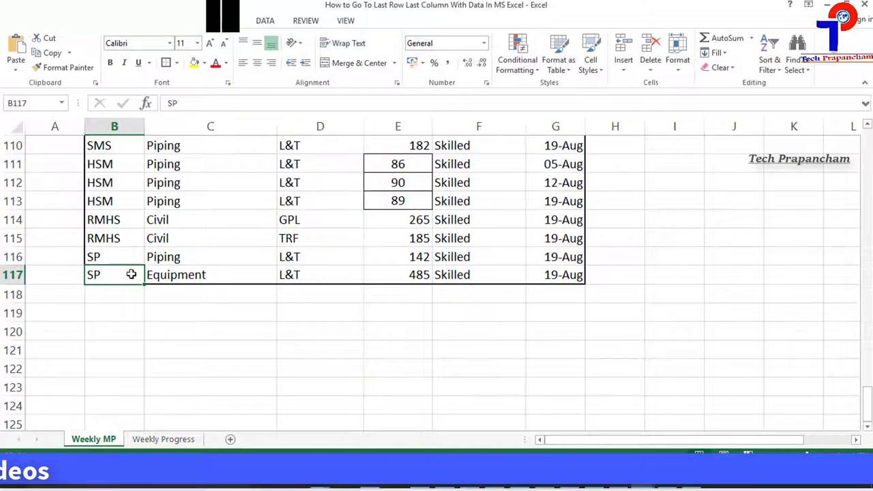
{"action": "left_click_drag", "start_coordinate": [868, 403], "coordinate": [864, 128]}
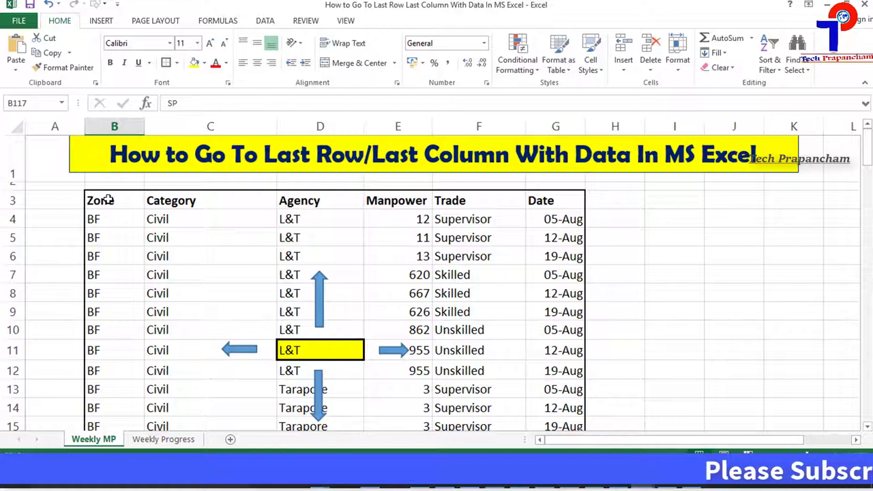
Step: Select column B from the Zone header B3 down to row 117
{"action": "left_click", "coordinate": [109, 200]}
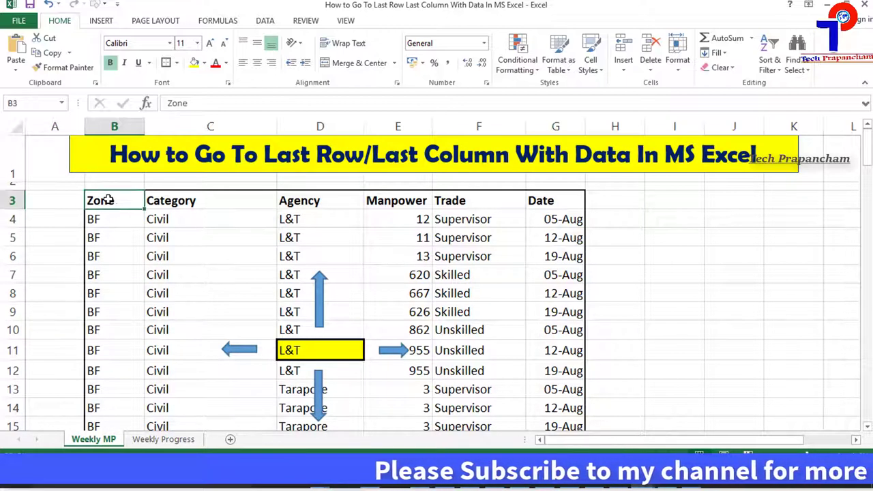
{"action": "key", "text": "ctrl+shift+Down"}
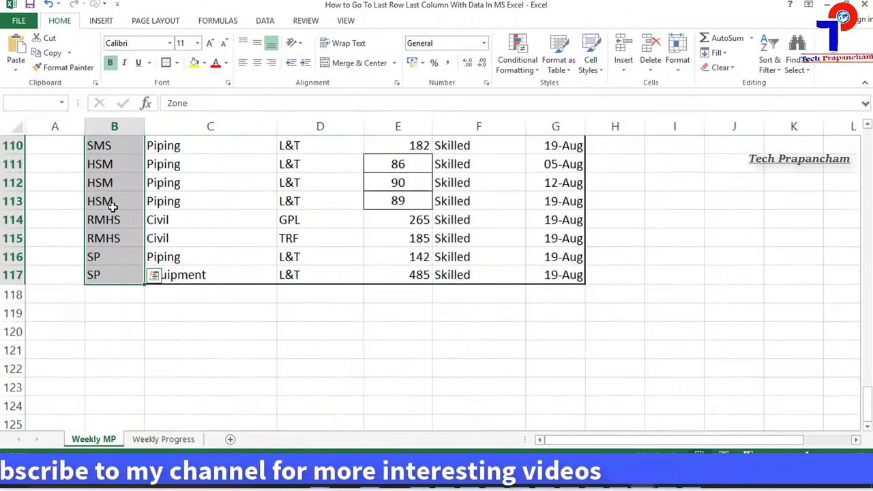
{"action": "left_click", "coordinate": [867, 172]}
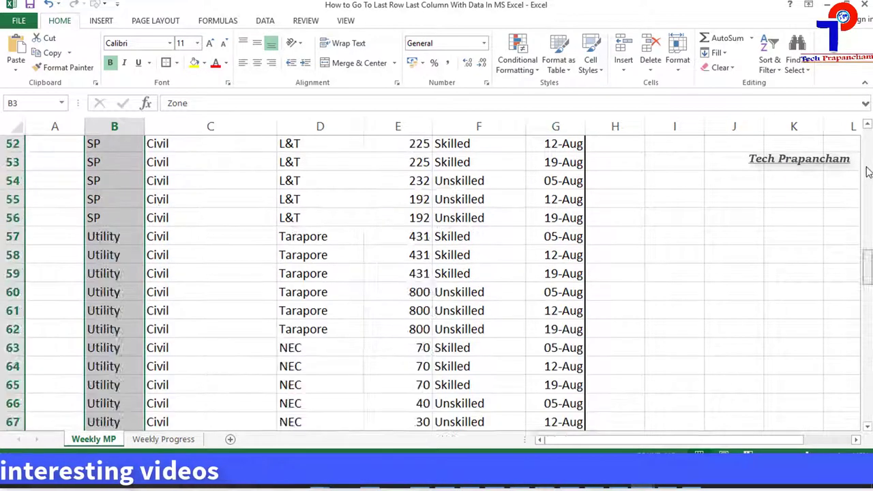
{"action": "scroll", "coordinate": [162, 265], "scroll_direction": "up", "scroll_amount": 16}
{"action": "scroll", "coordinate": [161, 265], "scroll_direction": "up", "scroll_amount": 1}
Step: Select the header row from Zone to Date, then the Agency column from D3 to row 117
{"action": "left_click", "coordinate": [133, 200]}
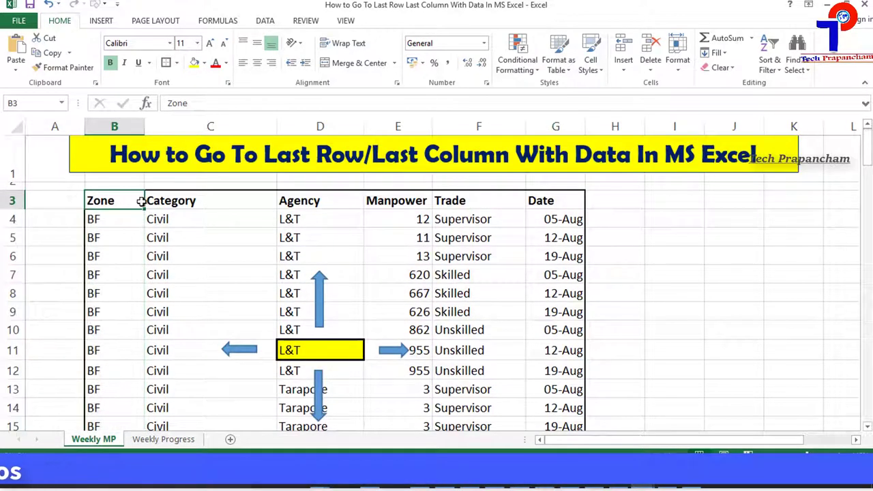
{"action": "key", "text": "ctrl+shift+Right"}
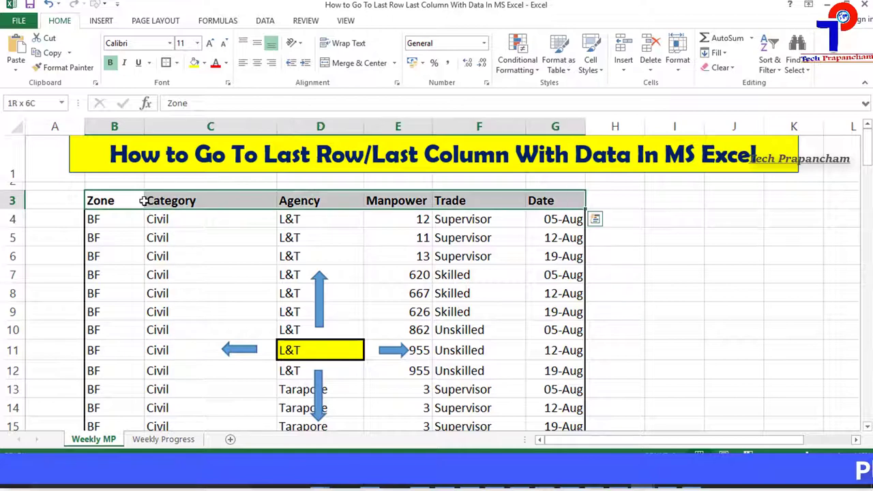
{"action": "left_click", "coordinate": [309, 201]}
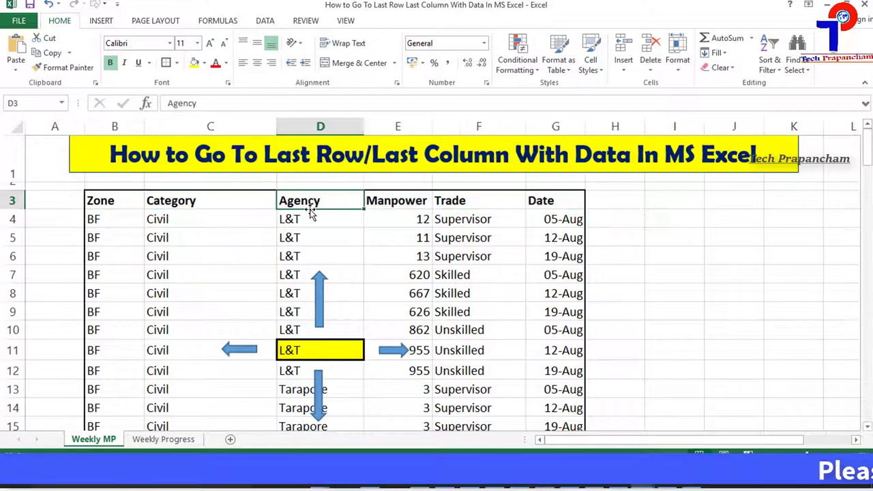
{"action": "key", "text": "ctrl+shift+Down"}
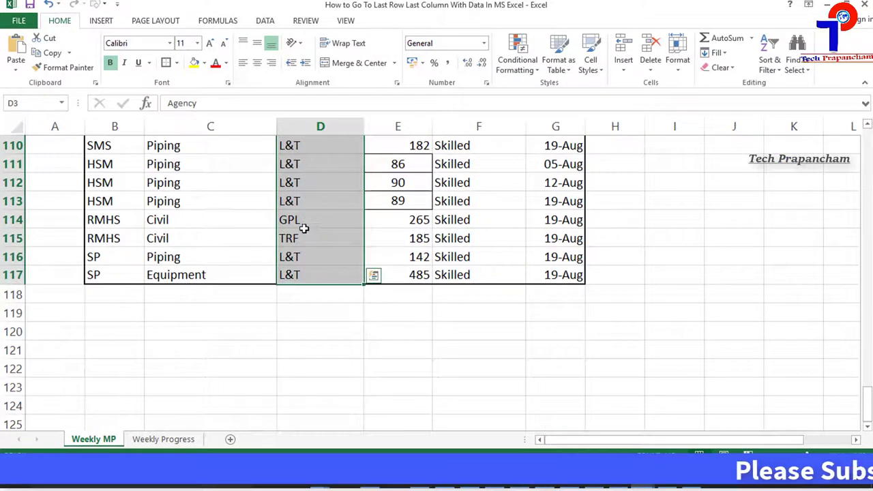
Step: Select row 117 from G117 back to column B, then the Date column G3:G117
{"action": "left_click", "coordinate": [563, 277]}
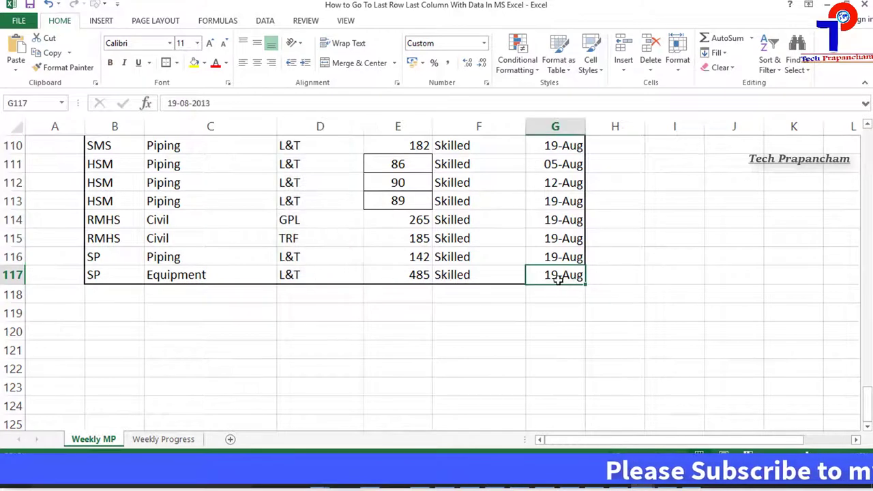
{"action": "key", "text": "ctrl+shift+Left"}
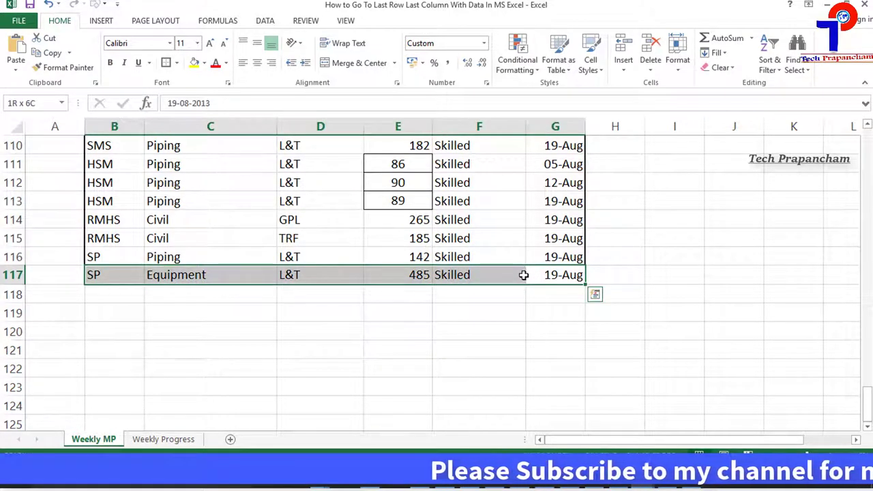
{"action": "left_click", "coordinate": [549, 275]}
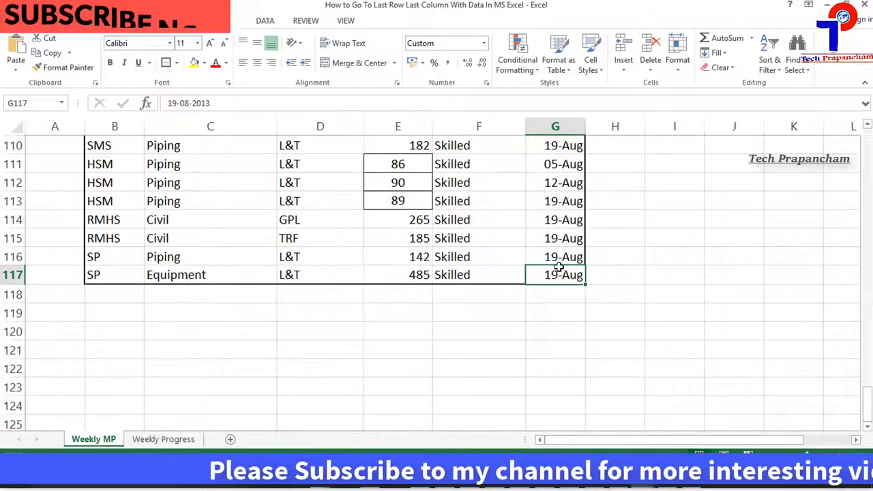
{"action": "key", "text": "ctrl+shift+Up"}
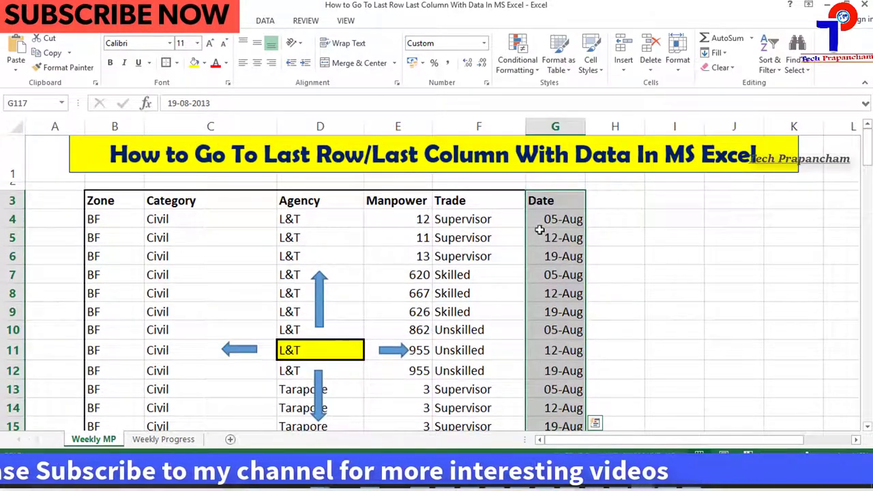